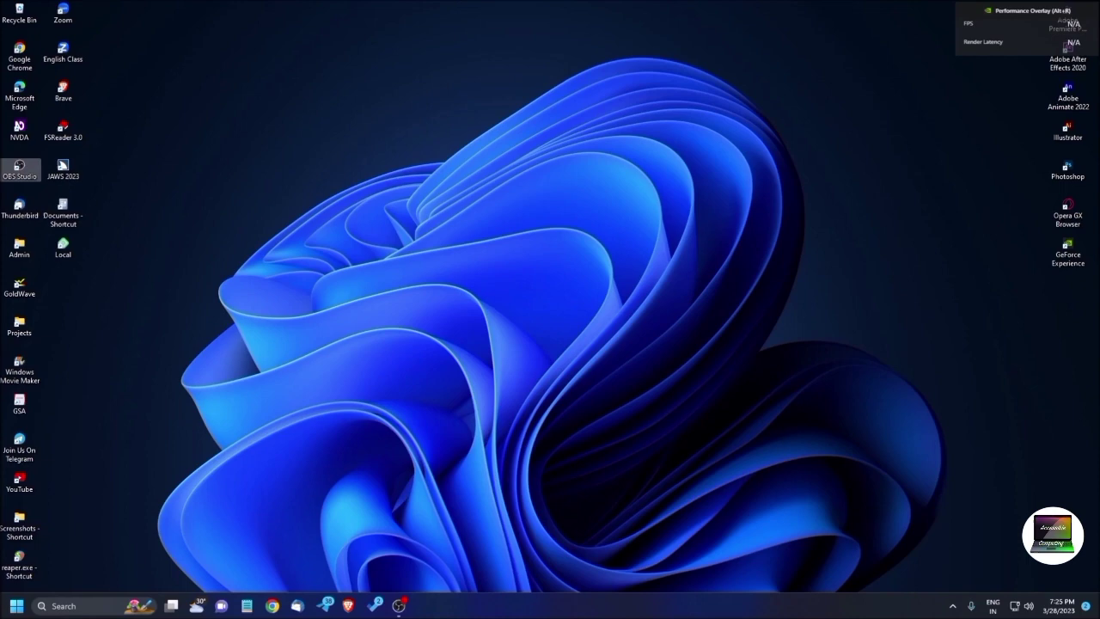
- Review the installed add-ons in NVDA's Add-ons Manager, then close it
key(Insert+n)
key(t)
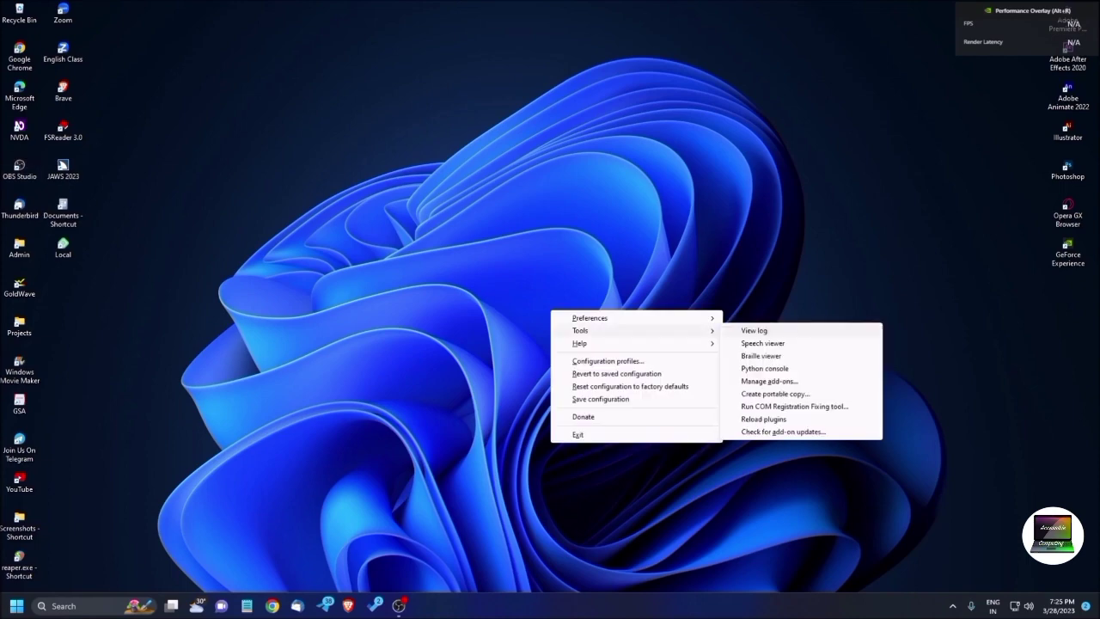
key(a)
key(Return)
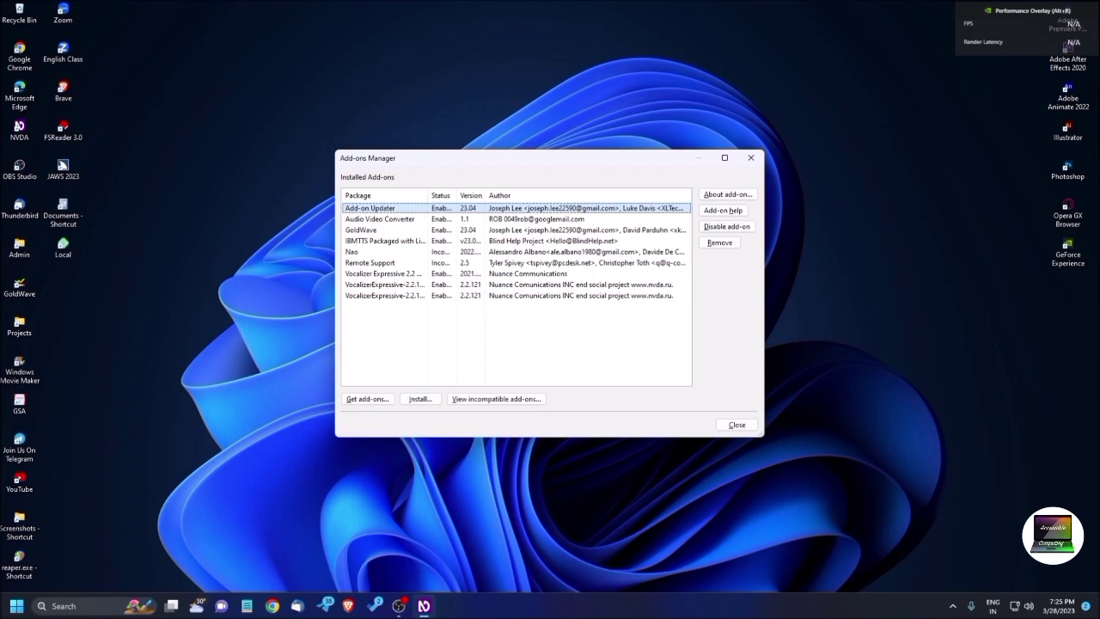
key(Down)
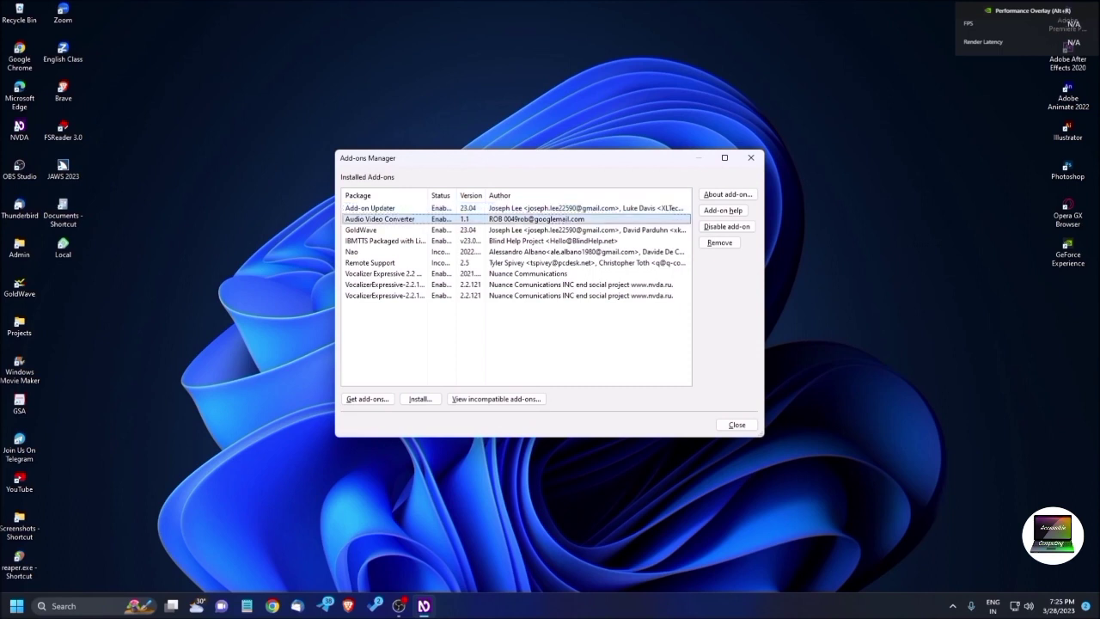
key(Down)
key(Down)
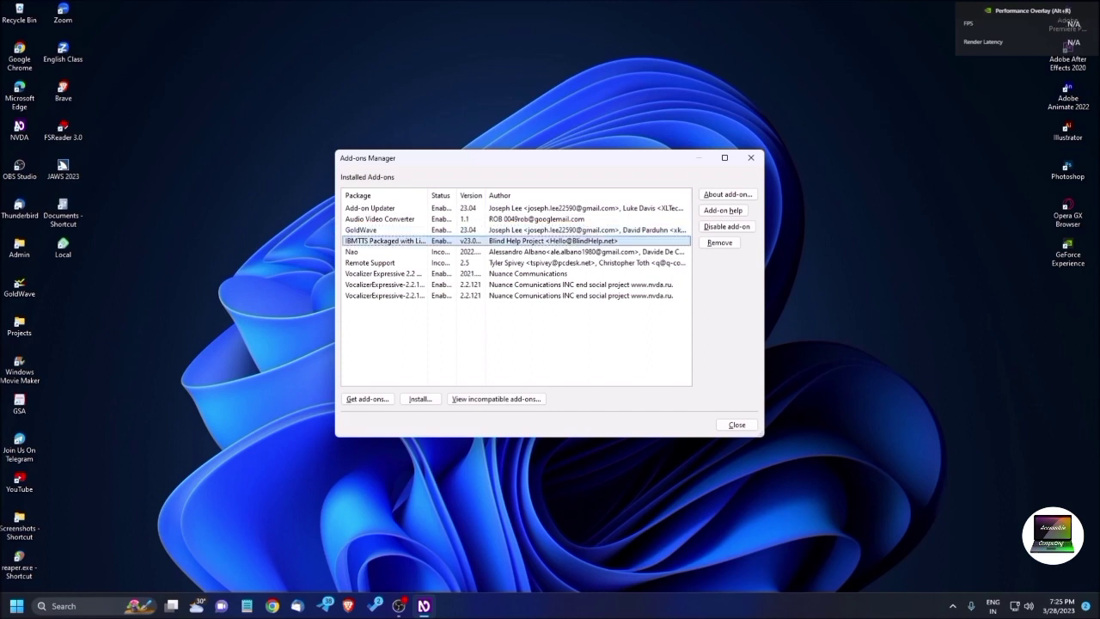
key(Down)
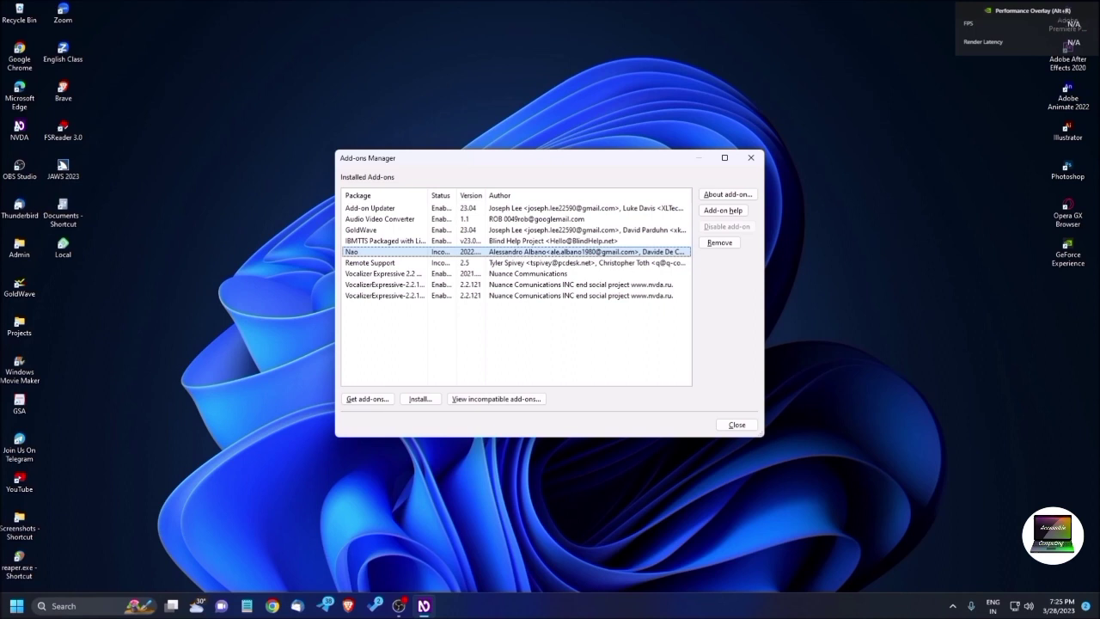
key(Down)
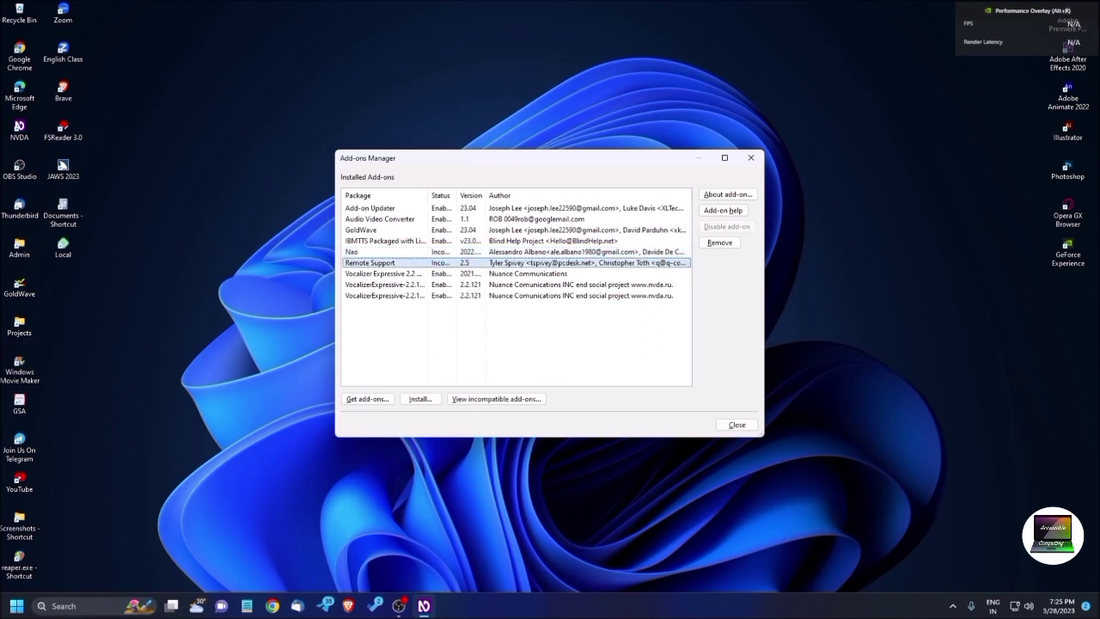
key(Down)
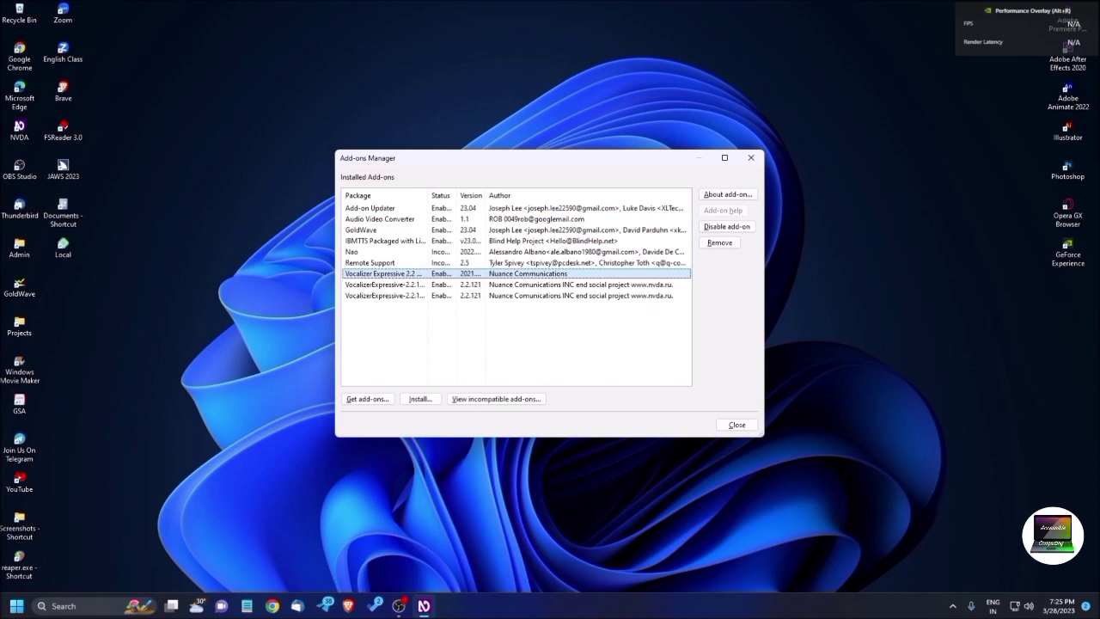
key(Down)
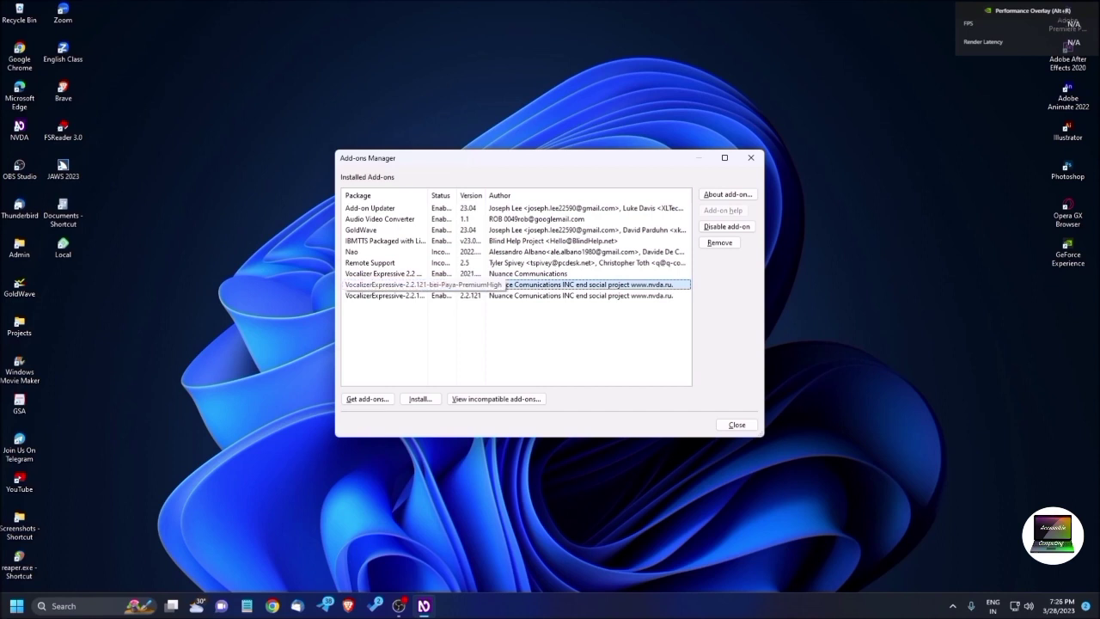
key(Down)
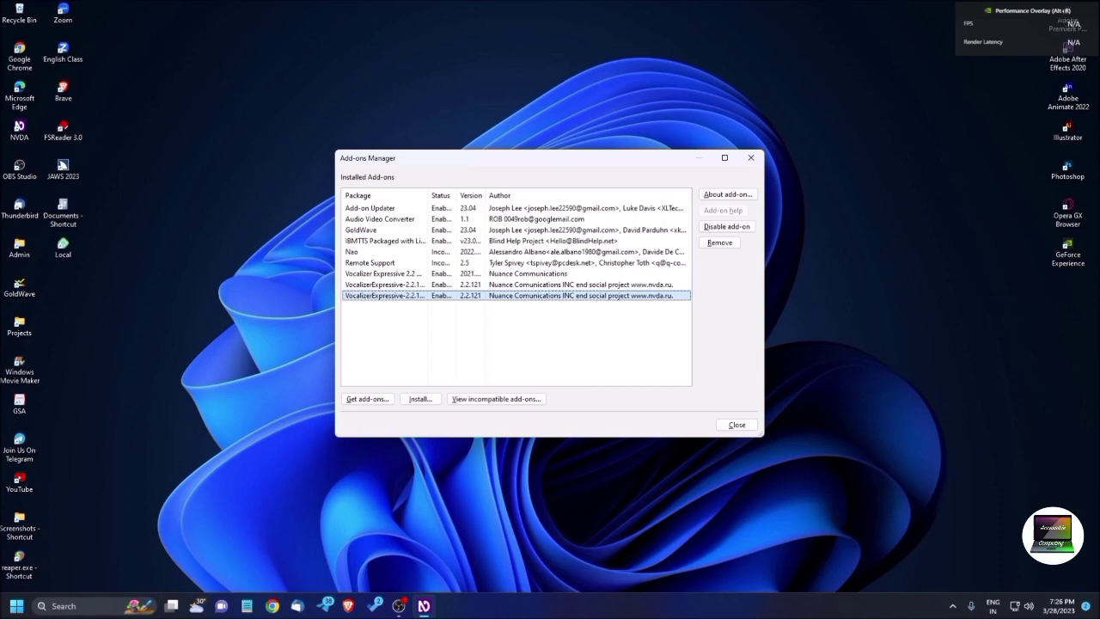
key(Escape)
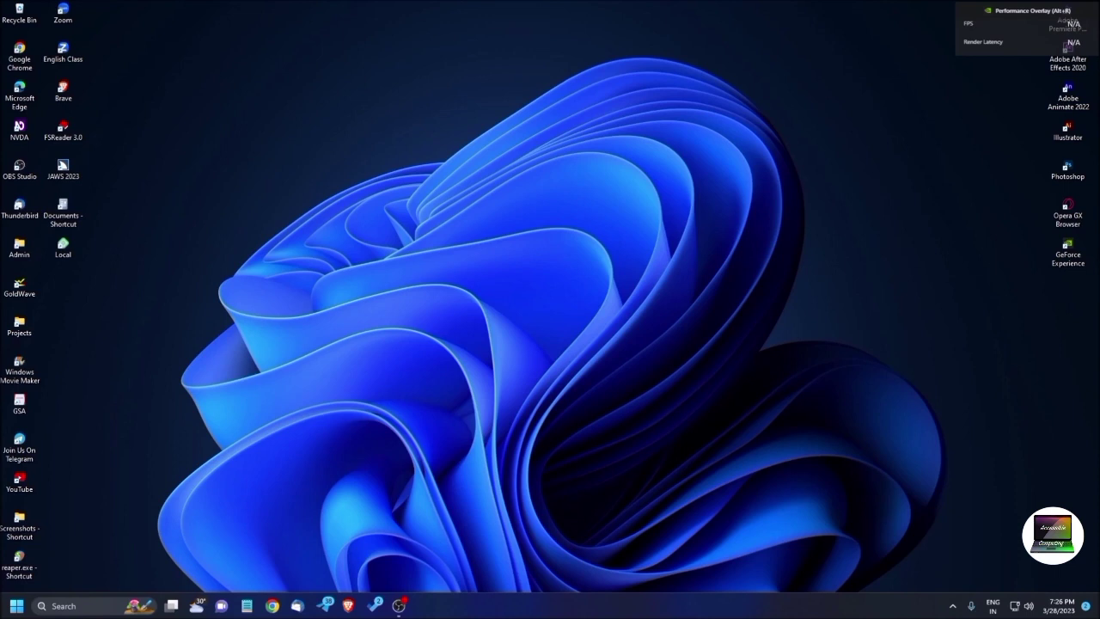
- Open %appdata%/nvda/addons from the Windows Run dialog
key(super+r)
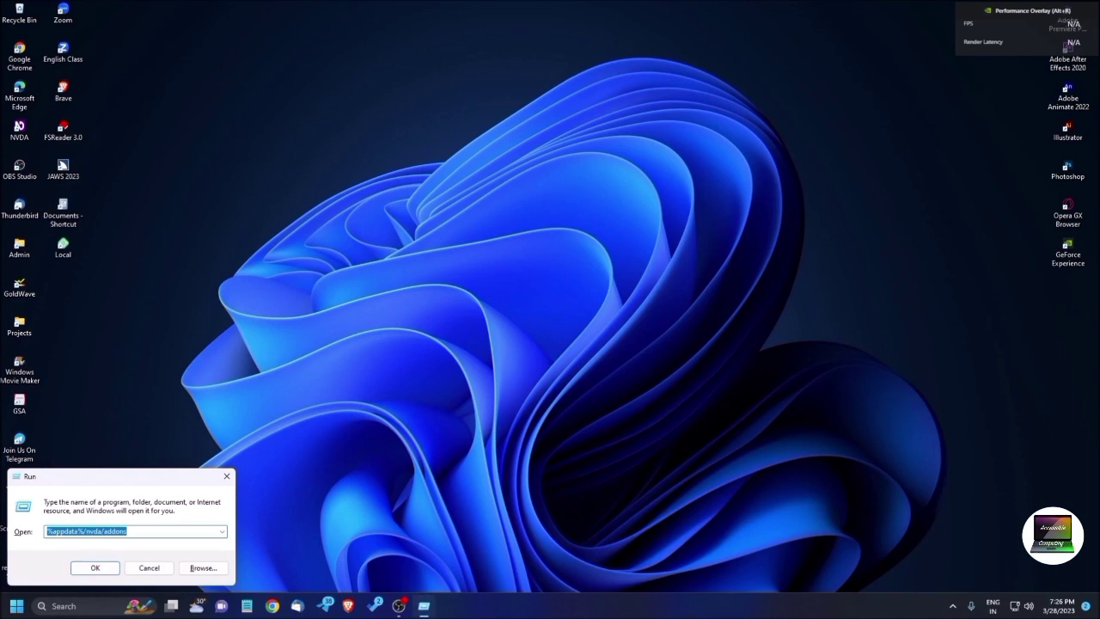
key(BackSpace)
text(%)
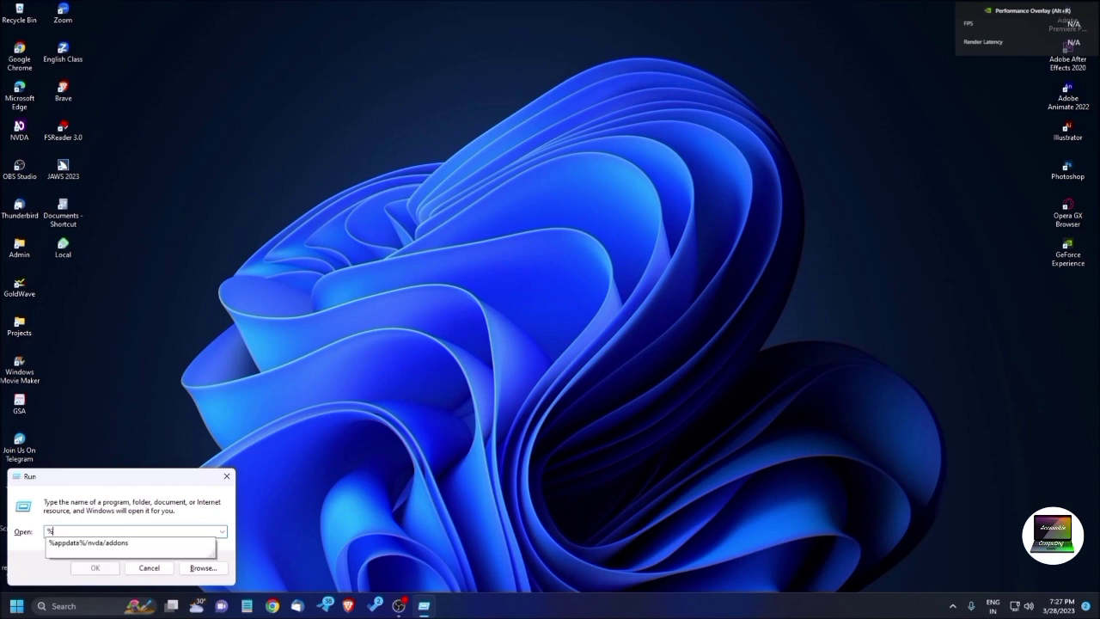
text(app)
text(data)
text(%/)
text(nvda/a)
text(ddons)
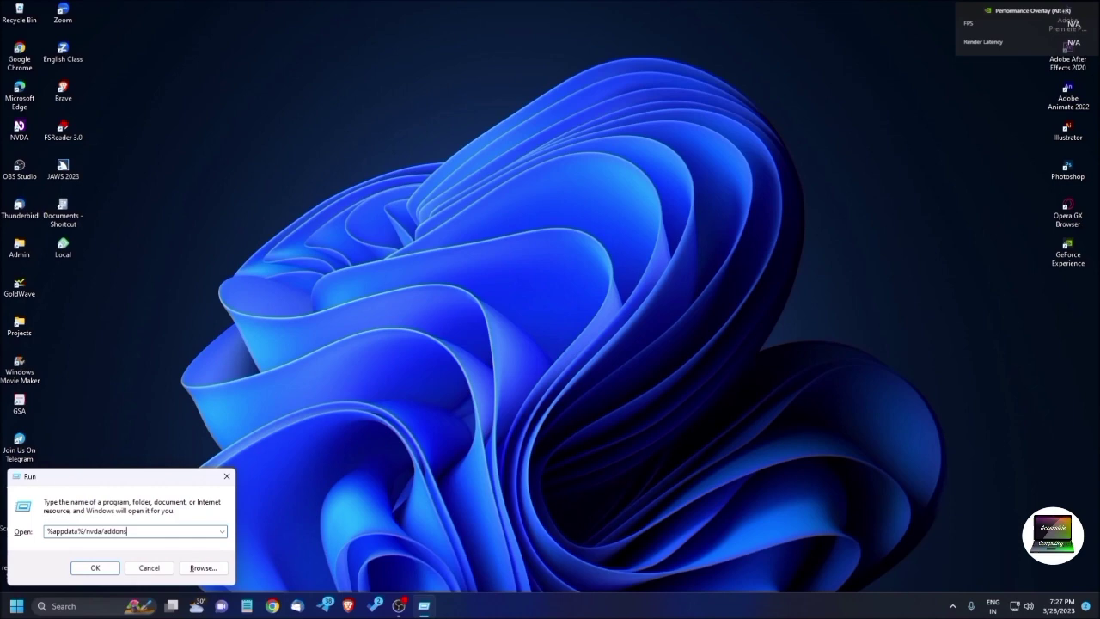
key(Return)
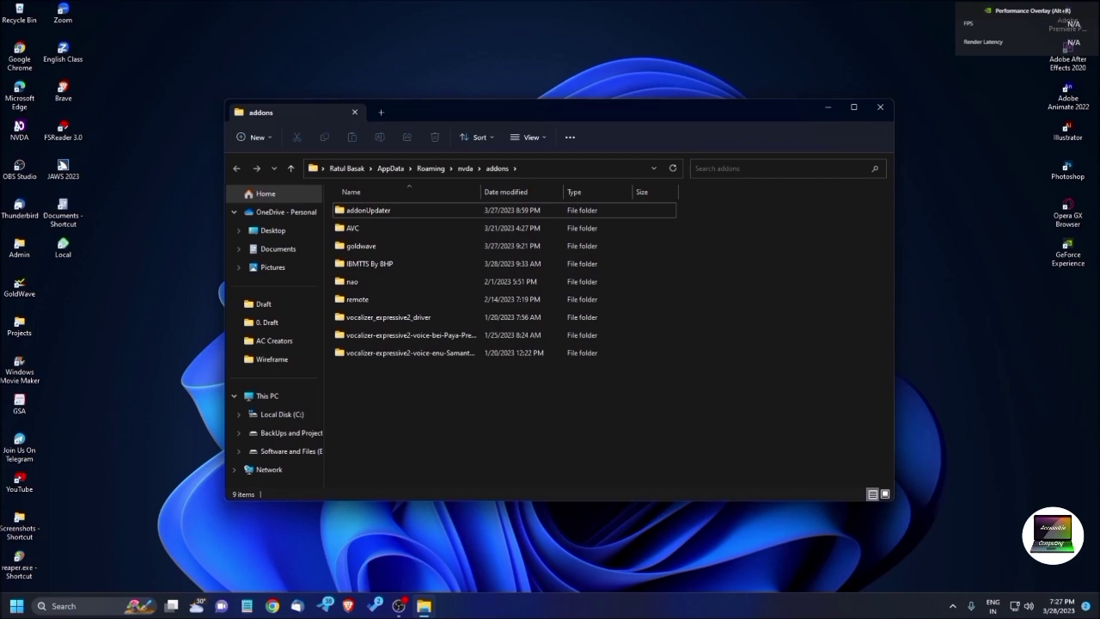
- Open the nao add-on folder and its manifest.ini file in Notepad
key(Down)
key(Down)
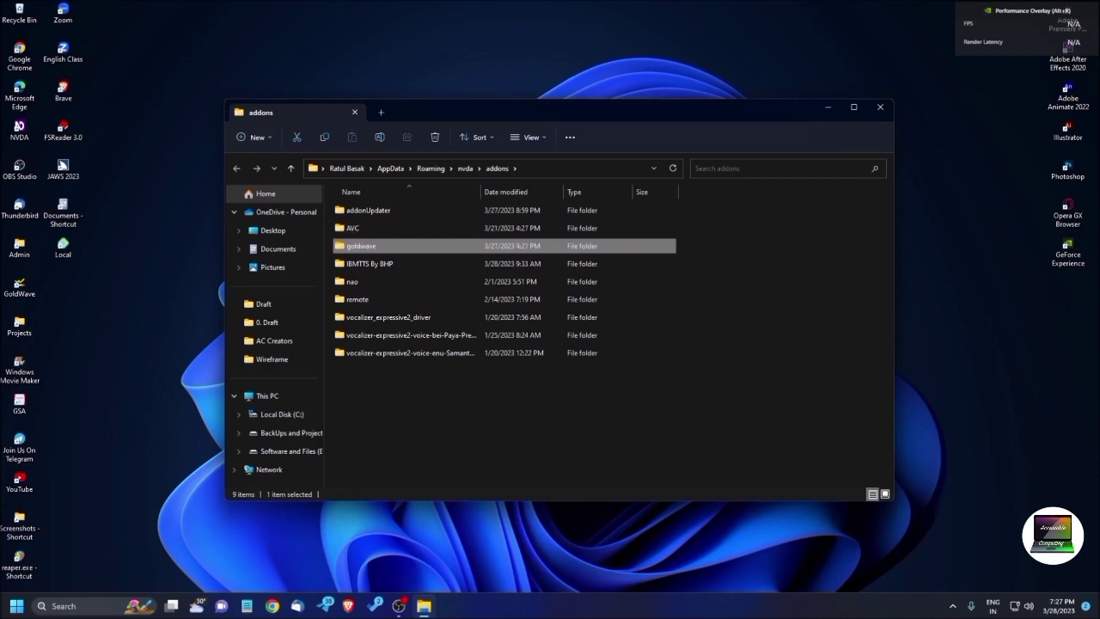
key(Down)
key(Down)
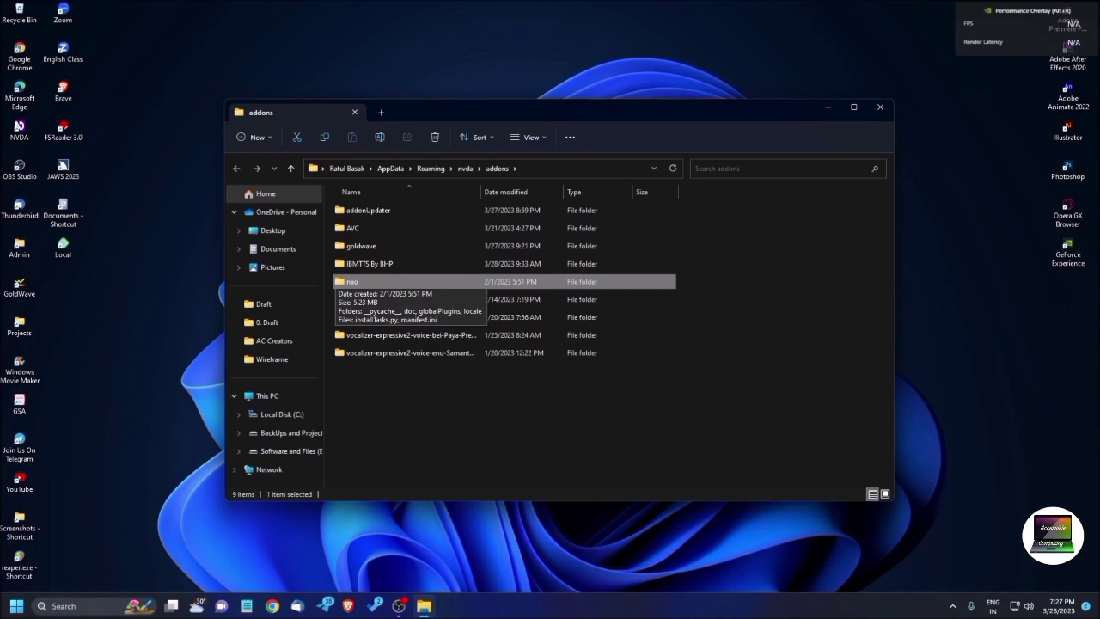
key(Return)
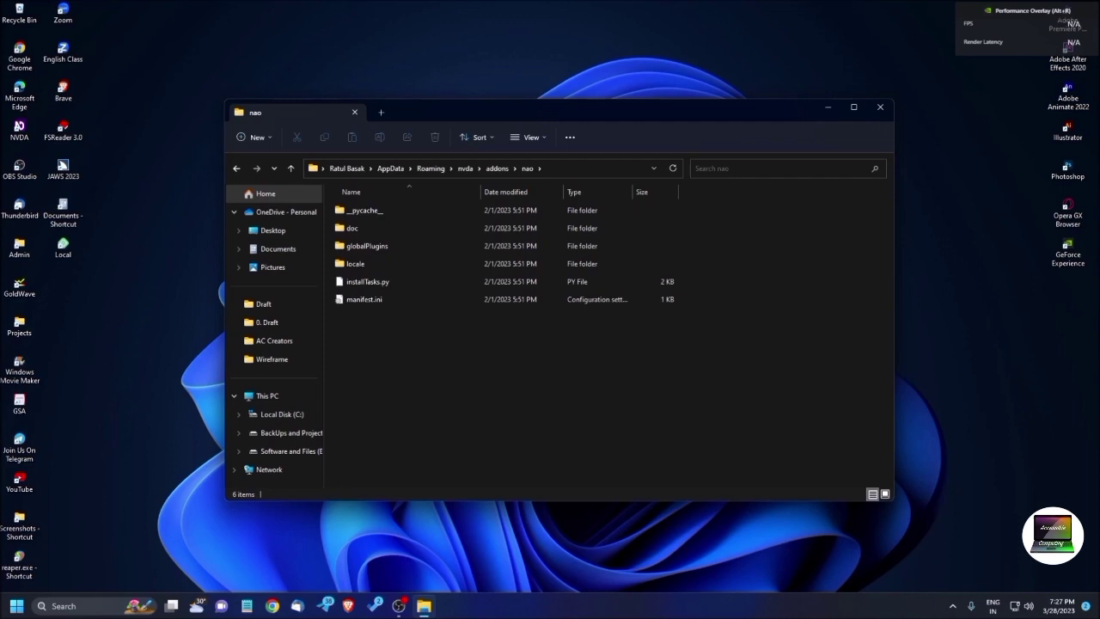
key(End)
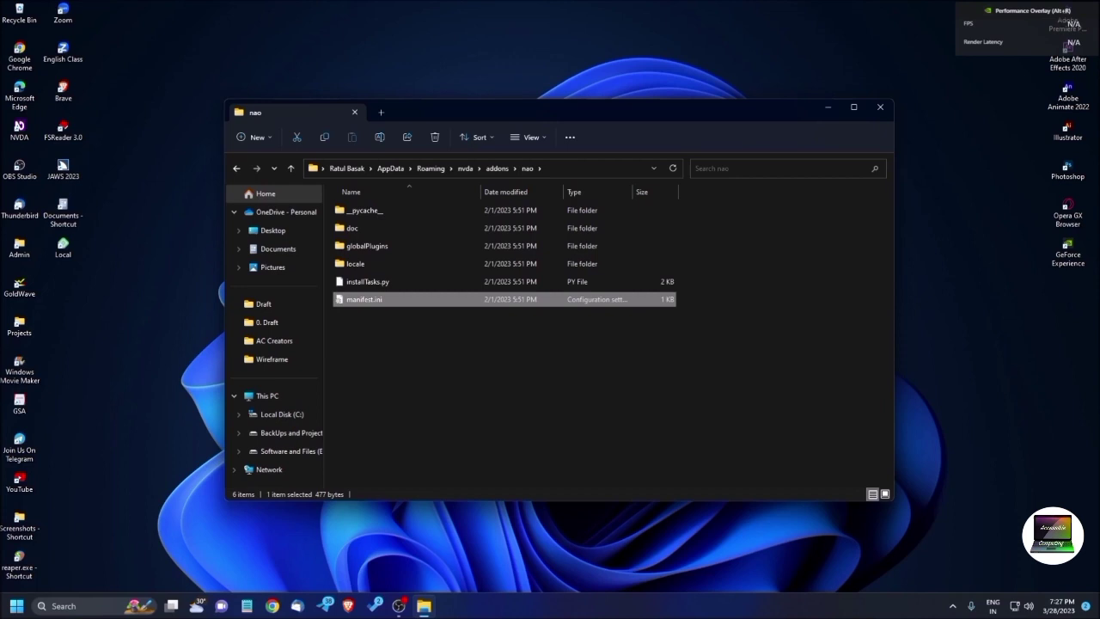
key(Return)
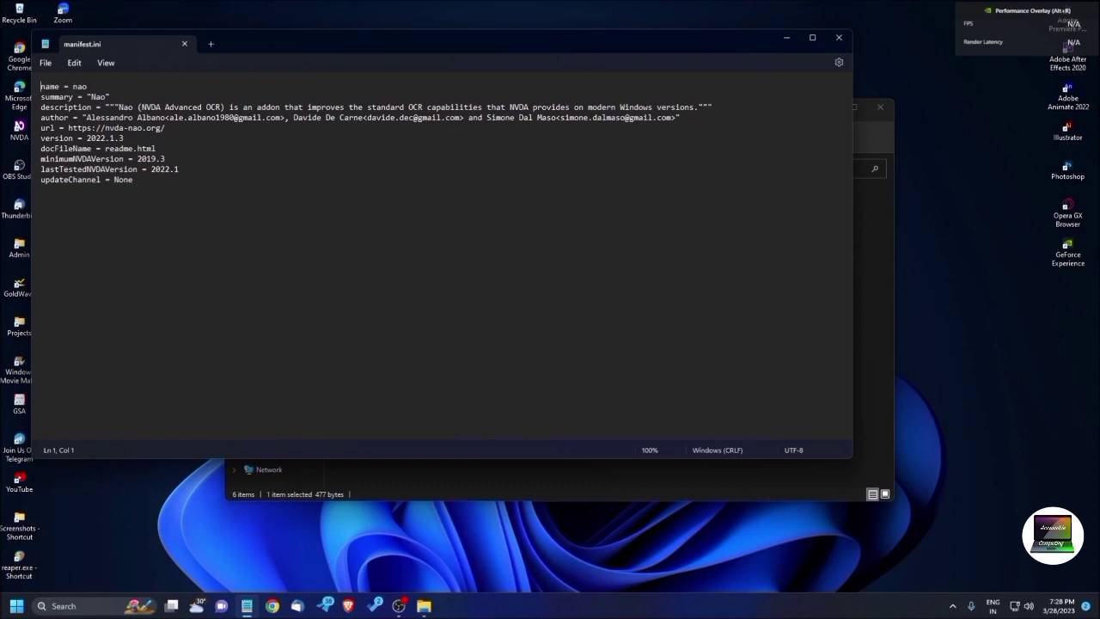
- Change nao's lastTestedNVDAVersion from 2022.1 to 2023.1, then save and close manifest.ini
key(Down)
key(Down)
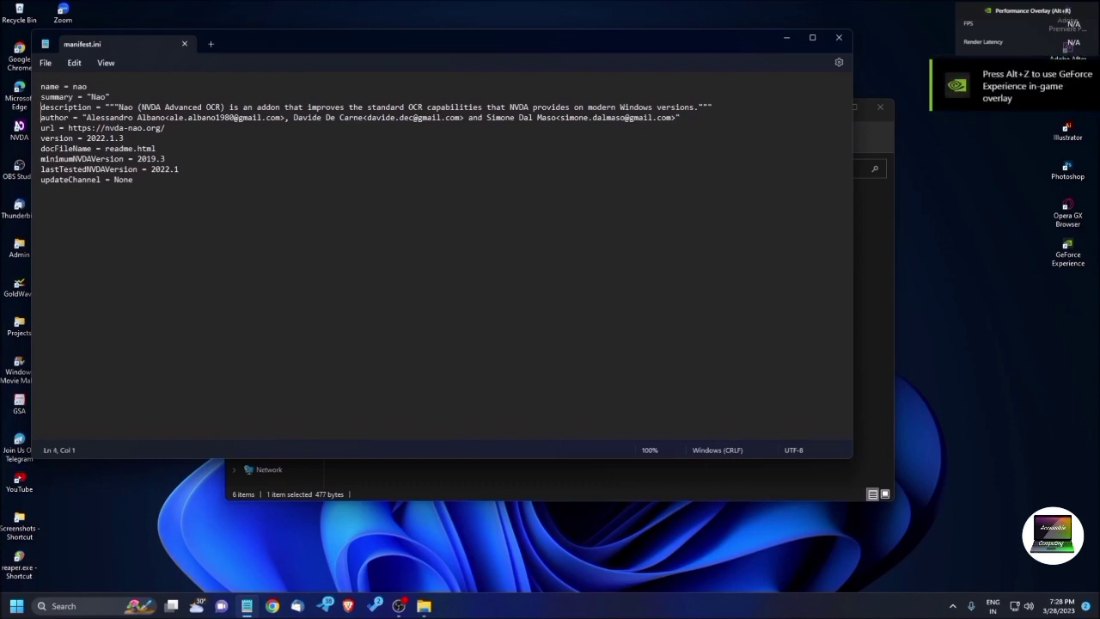
key(Down)
key(Down)
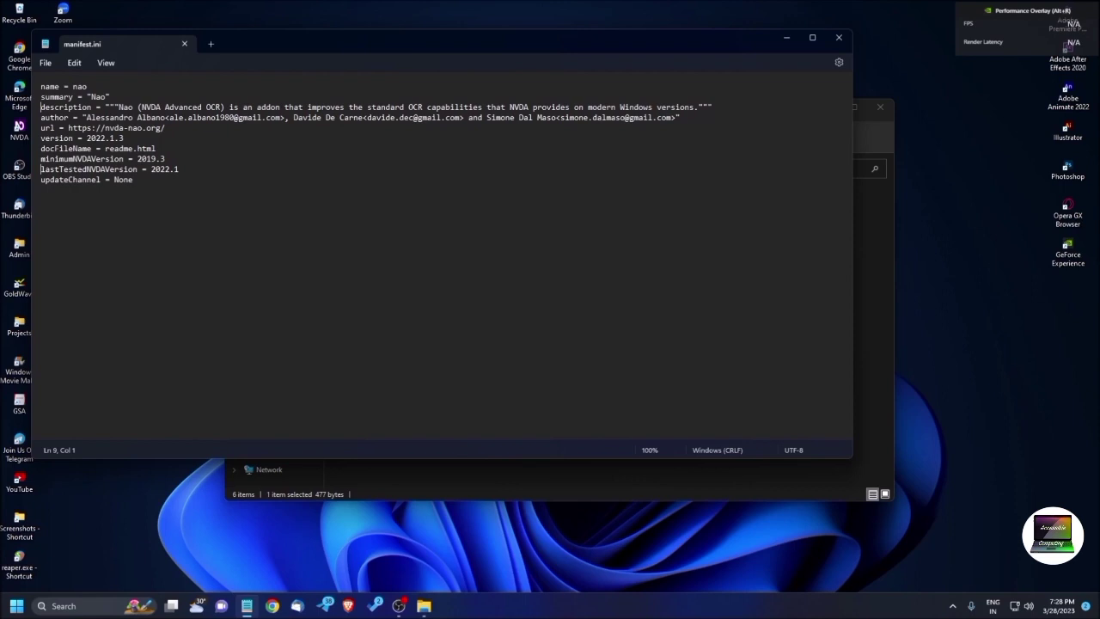
key(End)
key(Right)
key(BackSpace)
text(3)
key(alt+F4)
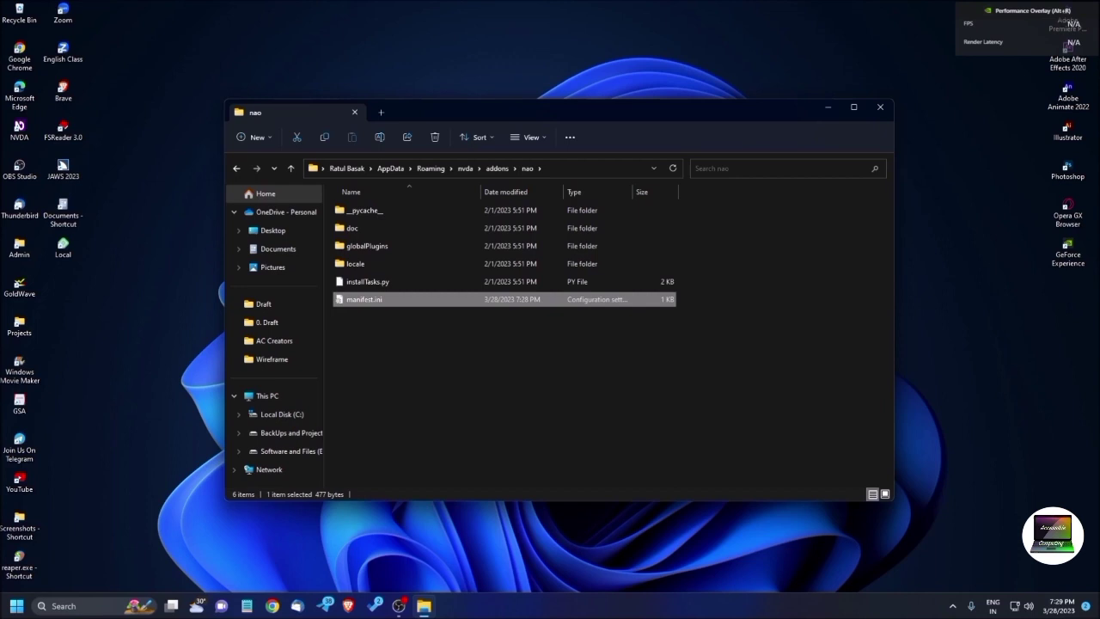
- Start NVDA again from the Start menu search
key(super)
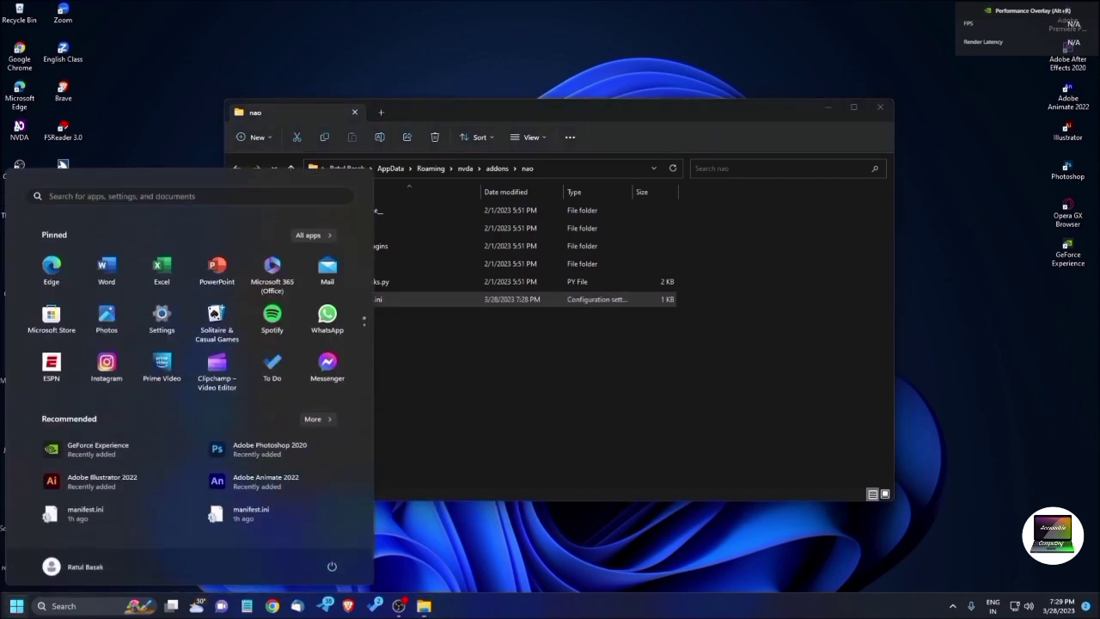
text(nvda)
key(Return)
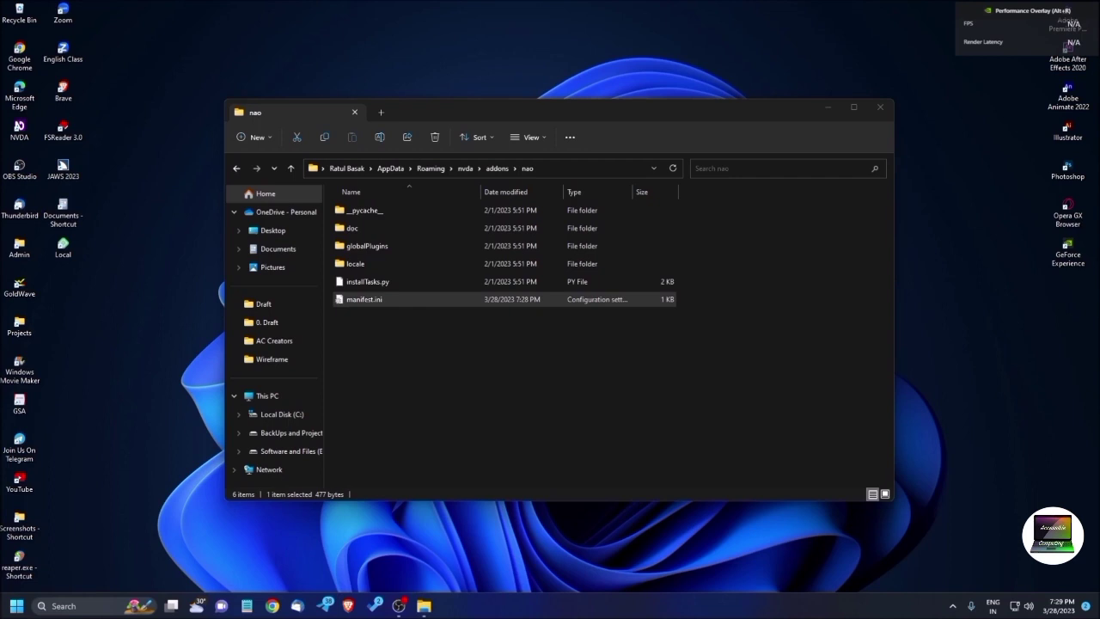
- Confirm in the Add-ons Manager that Nao is now enabled, then close it
key(Insert+n)
key(t)
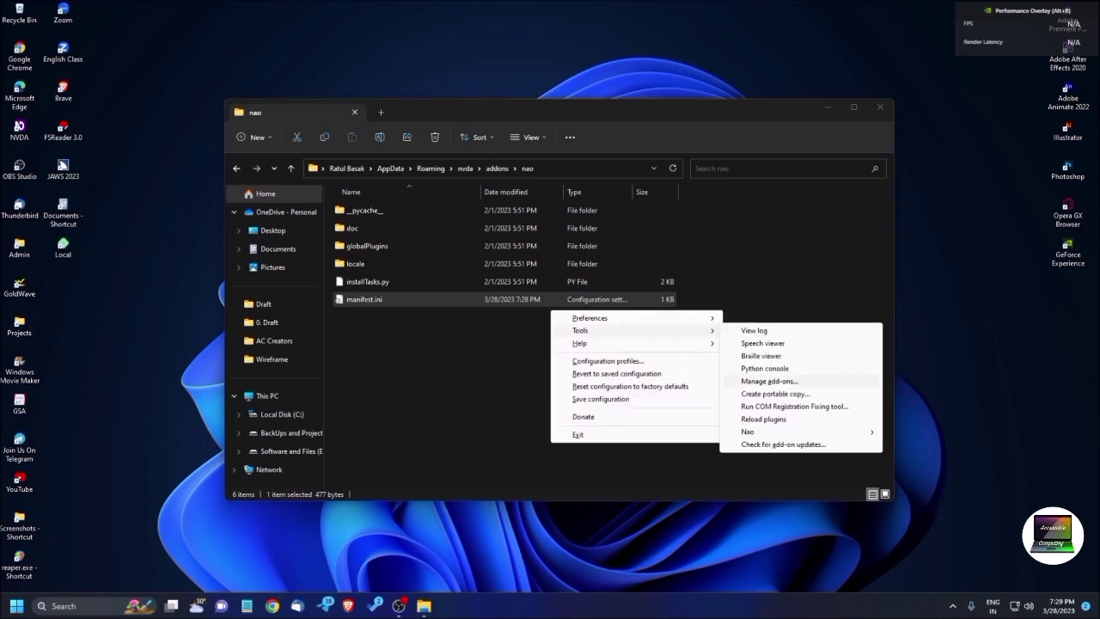
key(Return)
key(Down)
key(Down)
key(Down)
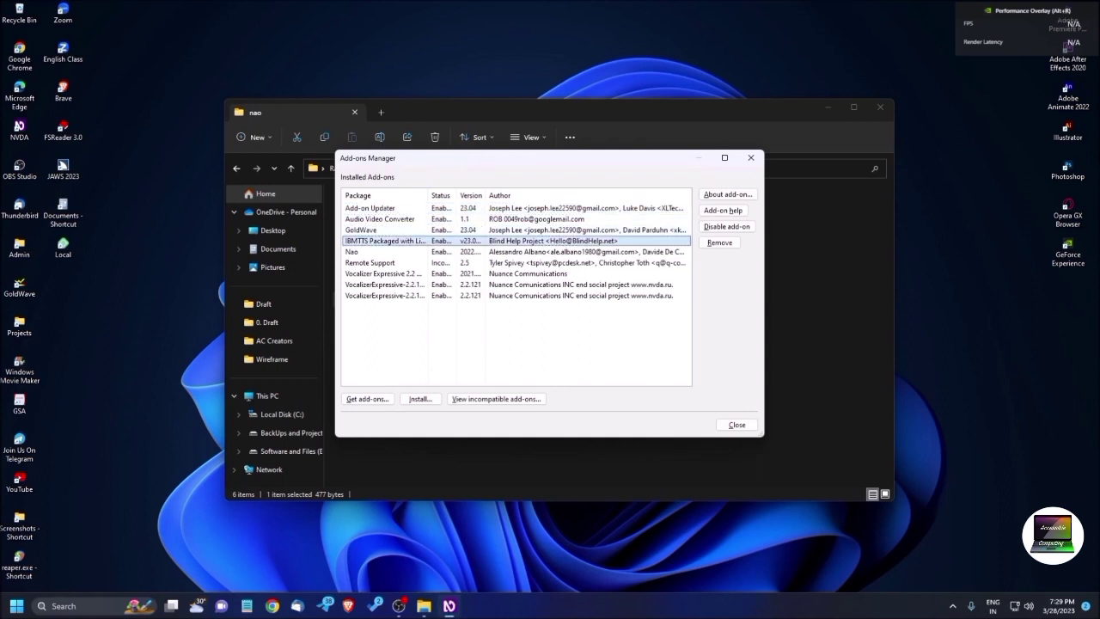
key(Down)
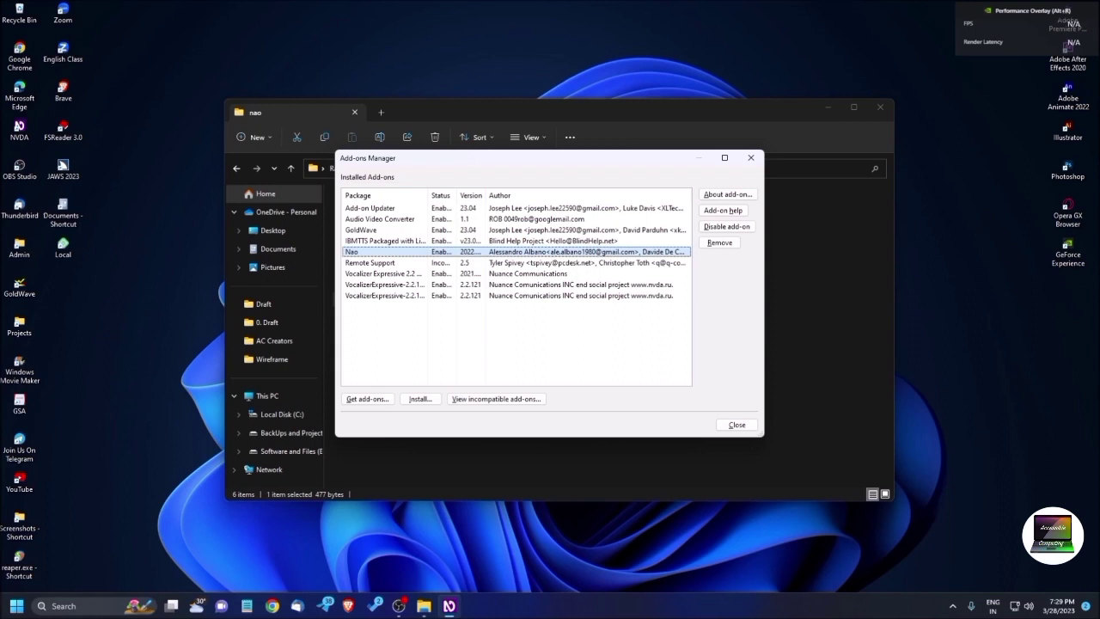
key(Escape)
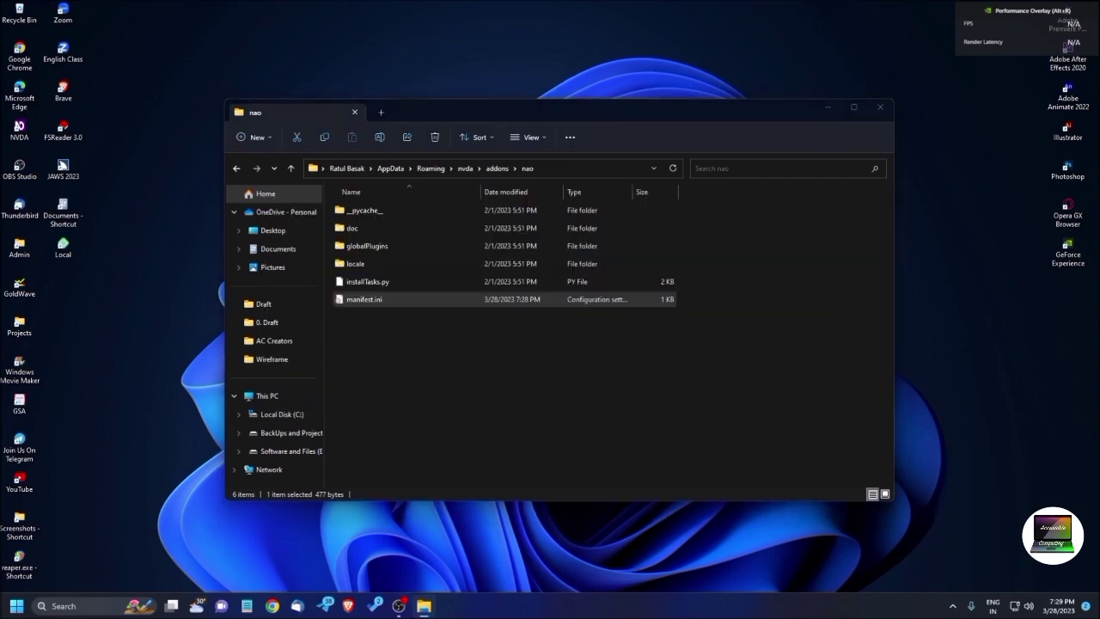
- Close the nao folder window and browse from the desktop's Admin shortcut toward the Images folder
key(alt+Tab)
key(alt+Tab)
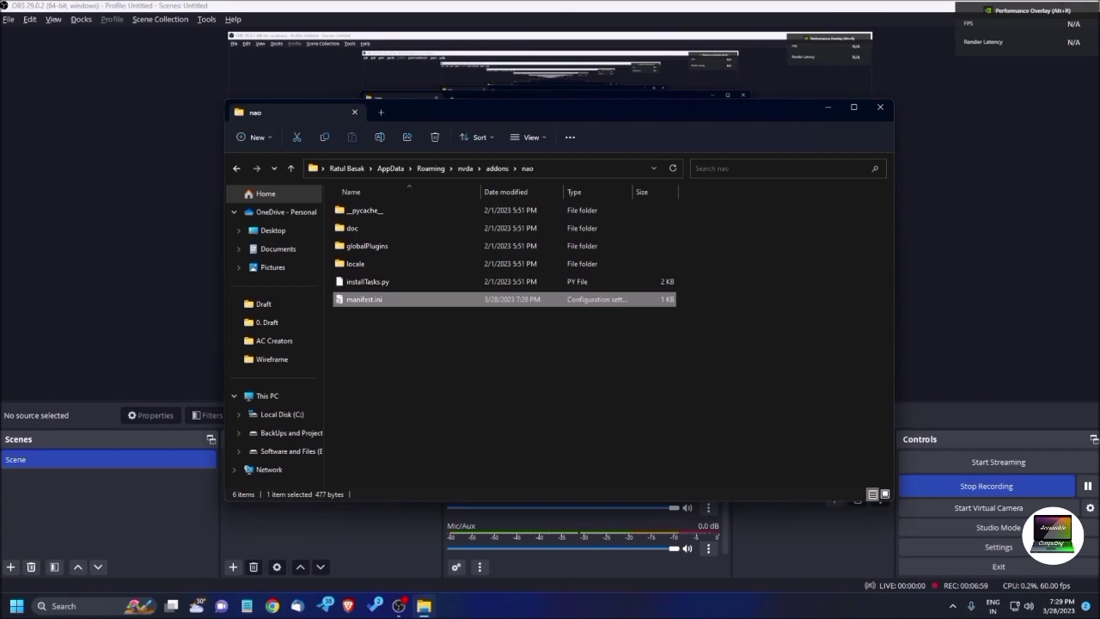
key(alt+F4)
key(super+Down)
key(super+Down)
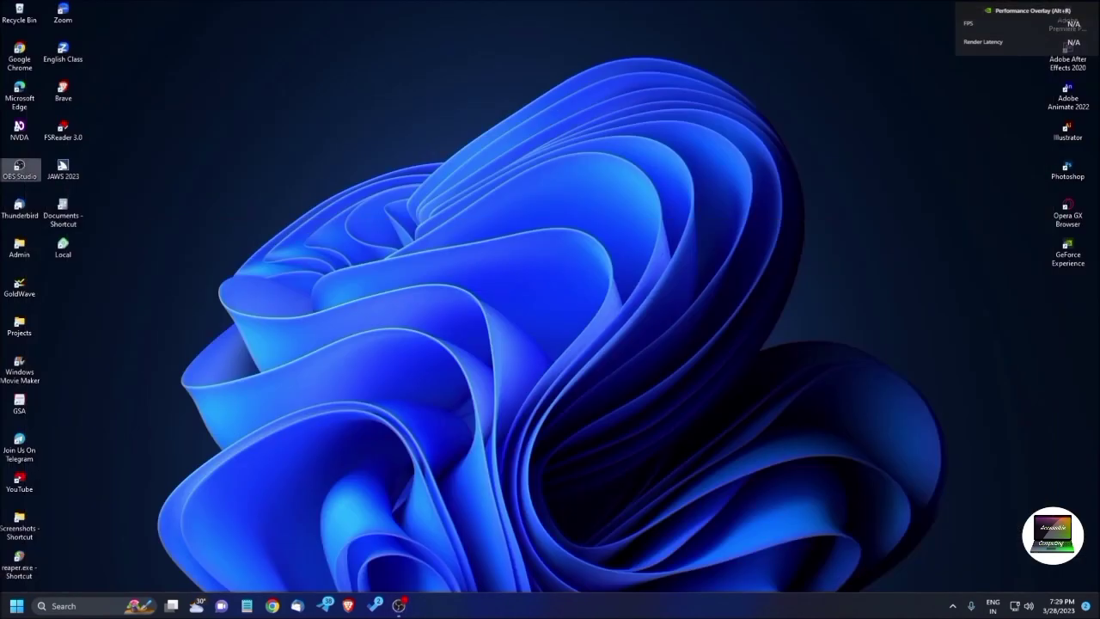
key(Down)
key(Down)
key(Return)
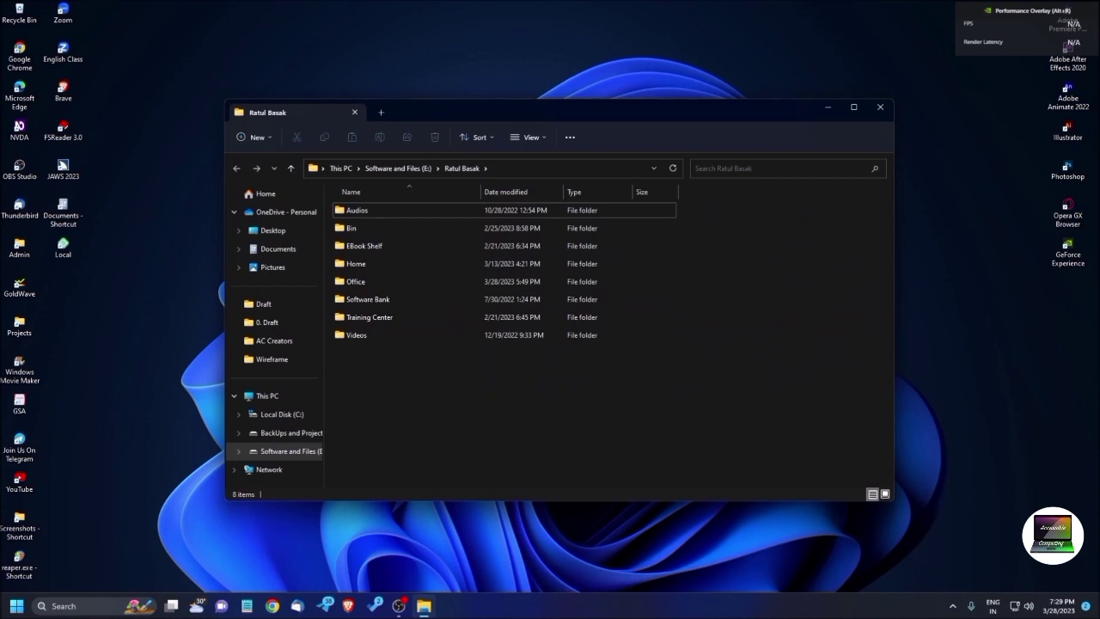
key(Down)
key(Up)
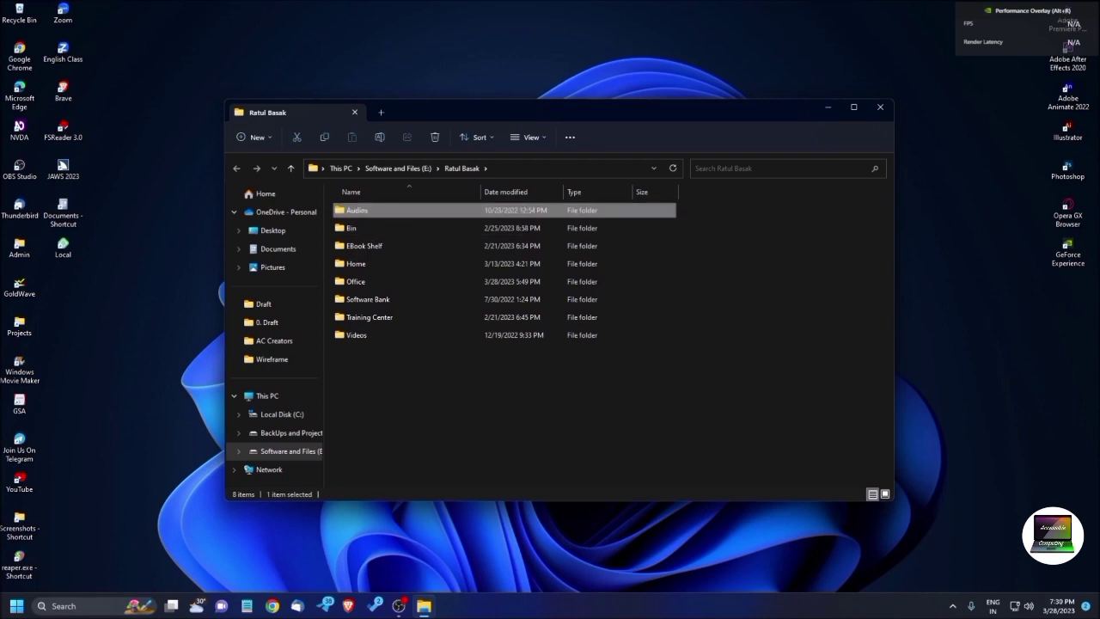
key(Down)
key(Down)
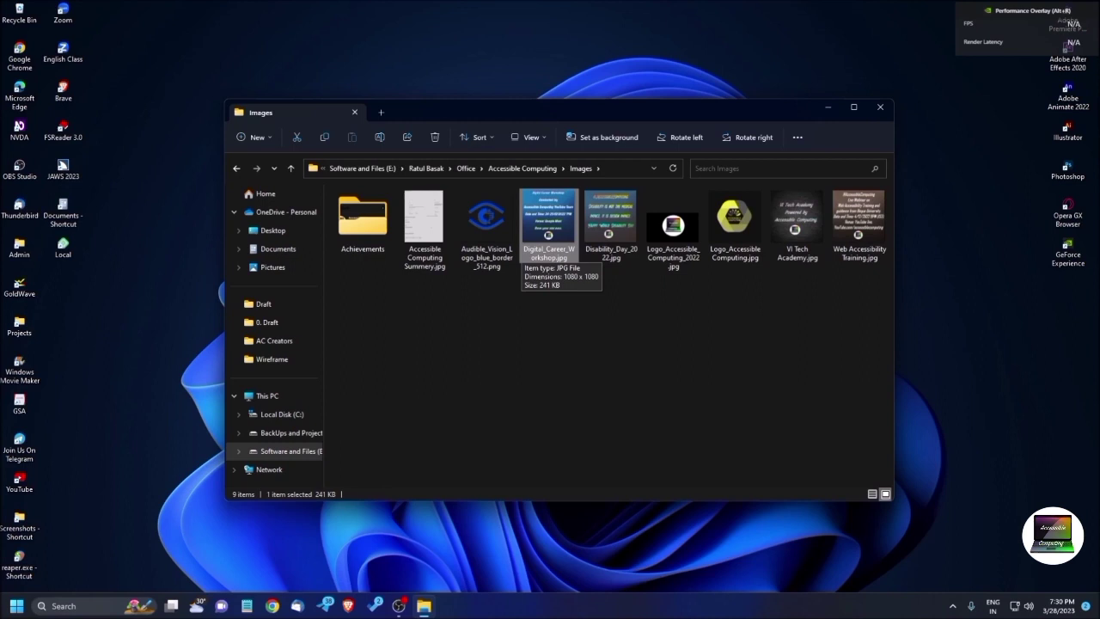
- OCR Digital_Career_Workshop.jpg with Nao, read the workshop text, then close the result window
key(Insert+r)
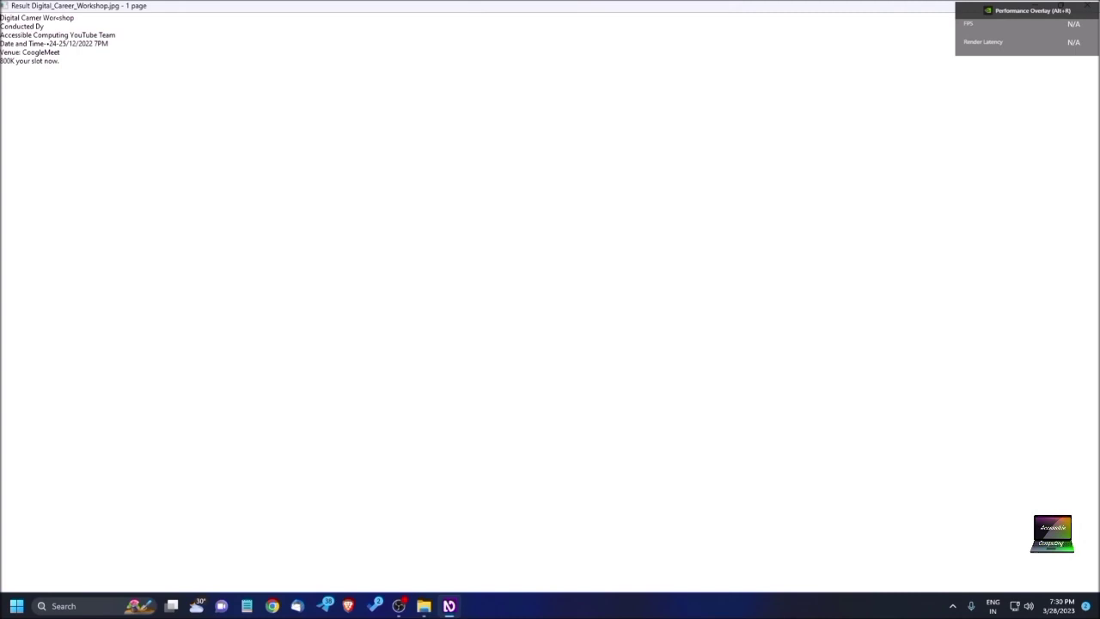
key(Down)
key(Escape)
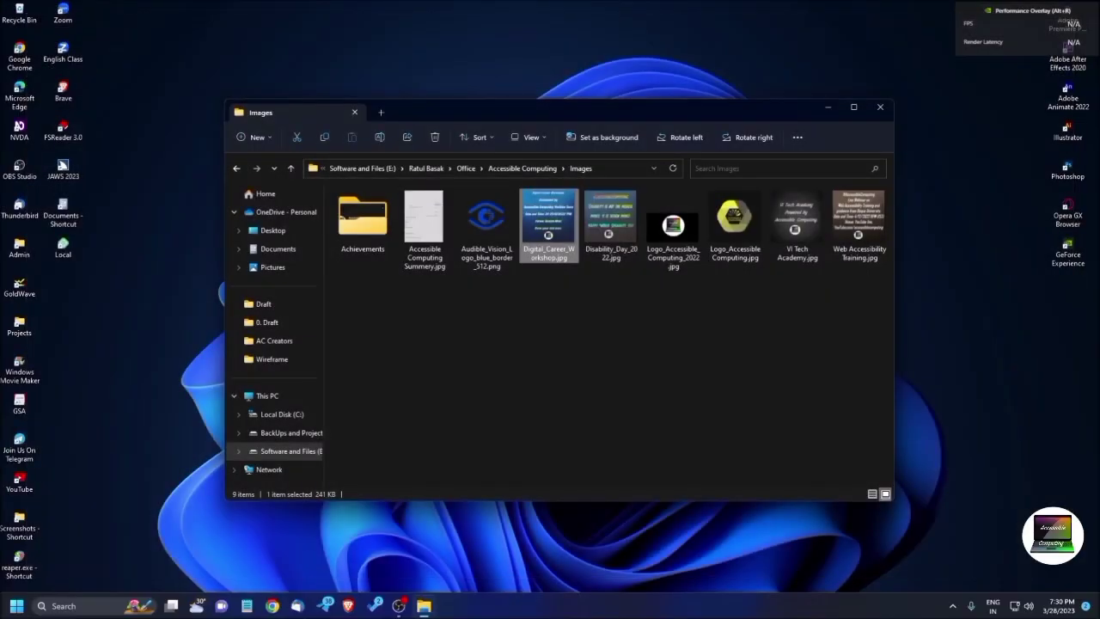